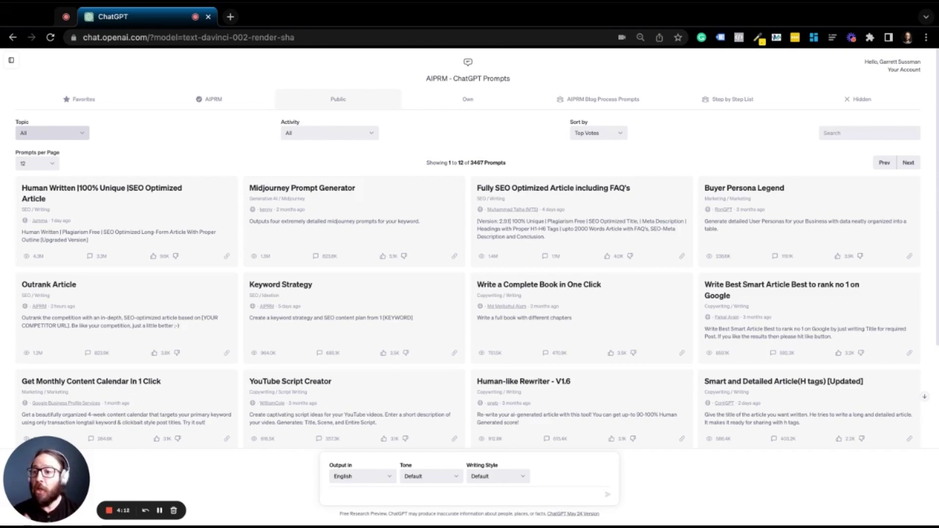
Filter prompts by Marketing and run Get Monthly Content Calendar In 1 Click for 'Trampoline Park'.
left_click(170, 209)
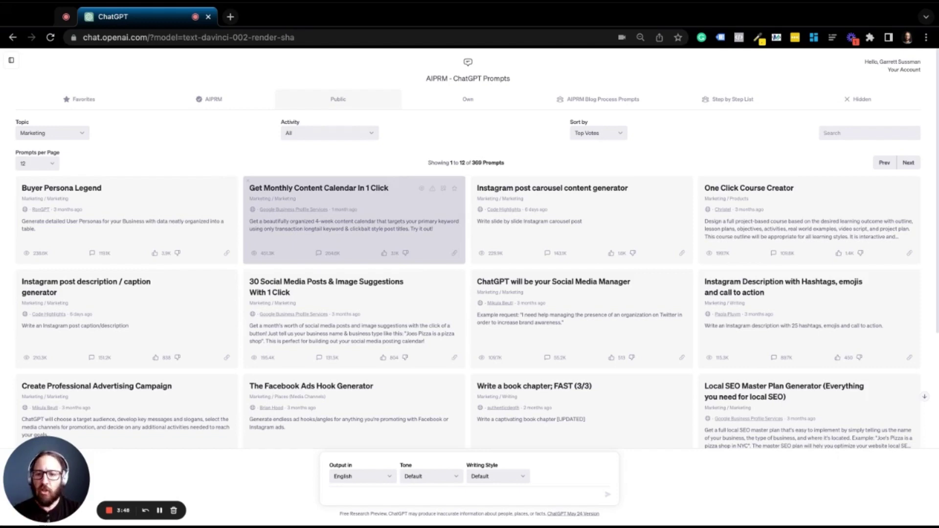
left_click(352, 223)
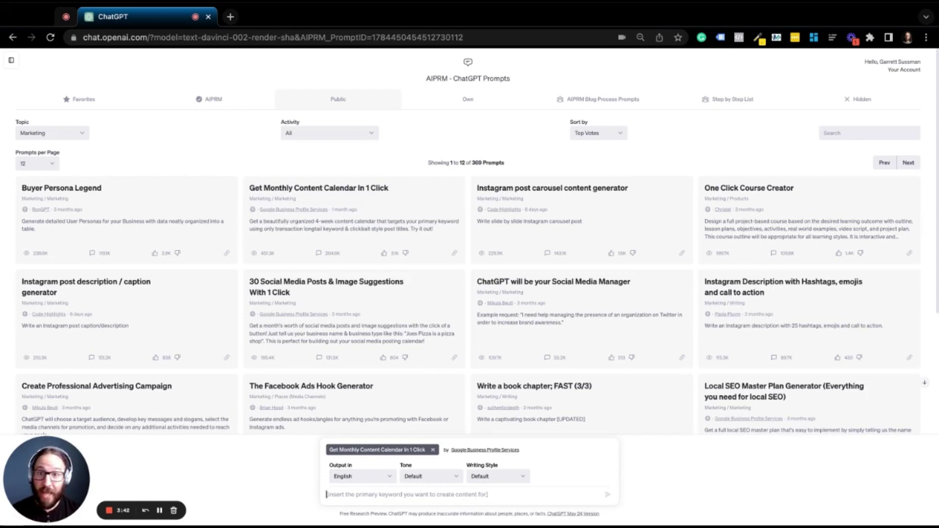
type("Tr")
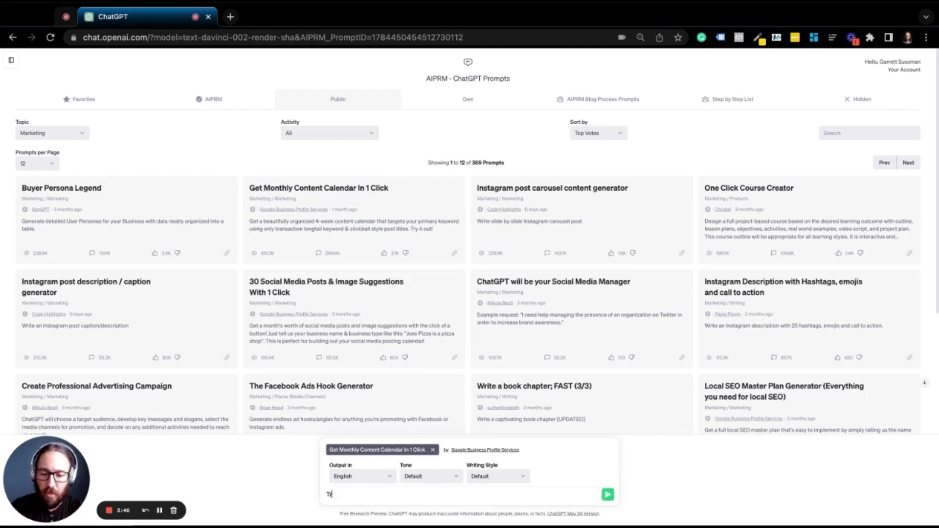
type("ampoline OPark")
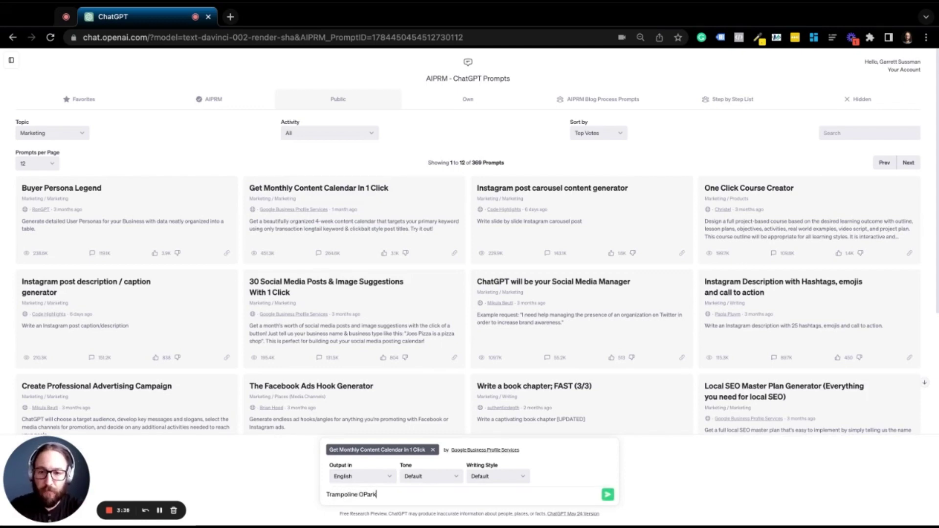
key("BackSpace")
key("BackSpace")
key("BackSpace")
key("BackSpace")
key("BackSpace")
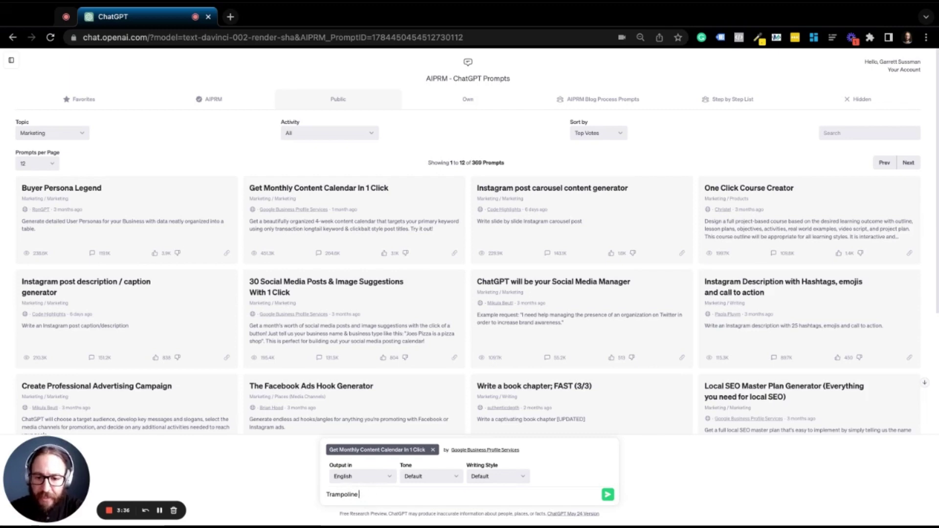
type("Park")
key("Return")
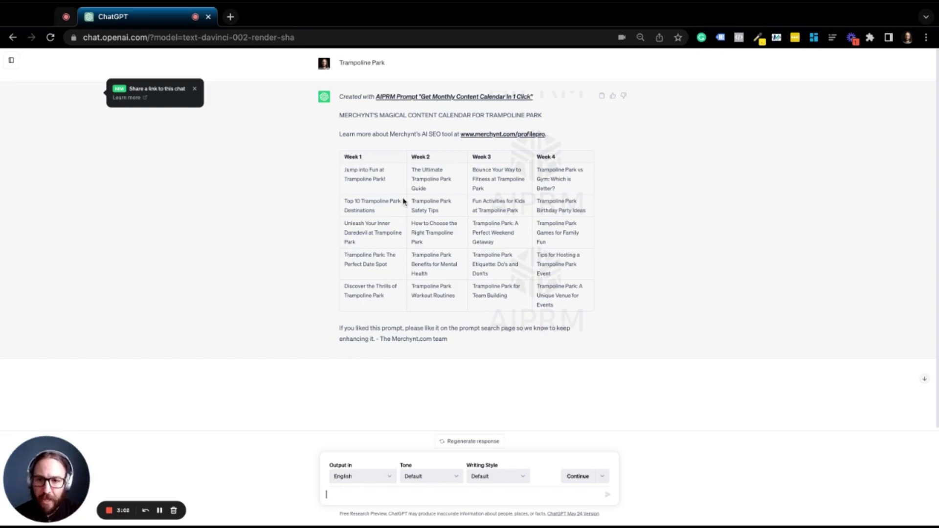
Copy the title 'The Ultimate Trampoline Park Guide', start a new chat, and search prompts for 'article'.
triple_click(449, 190)
key("ctrl+c")
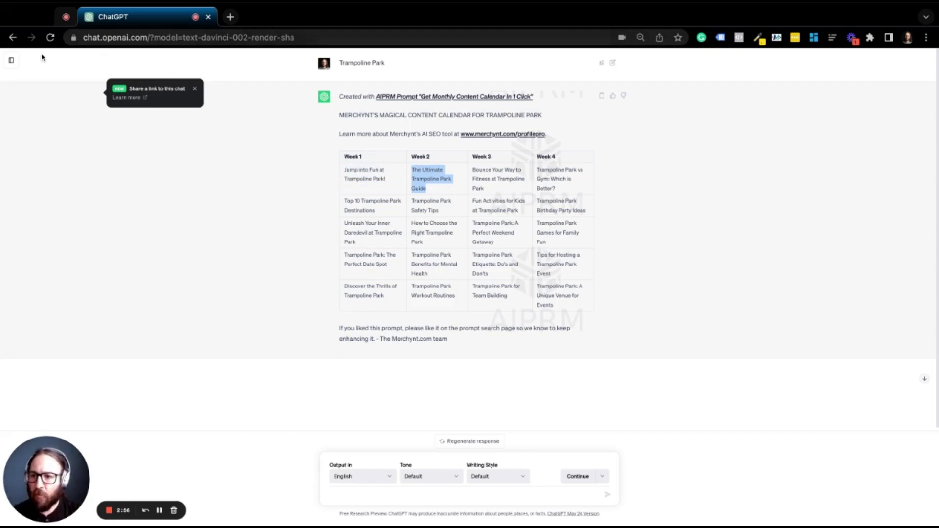
left_click(11, 60)
left_click(40, 60)
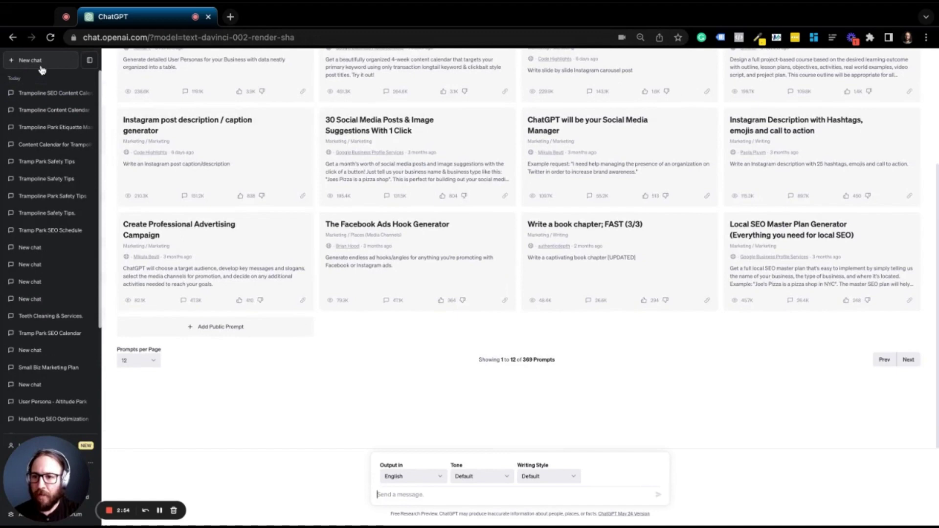
scroll(309, 280, "up", 1)
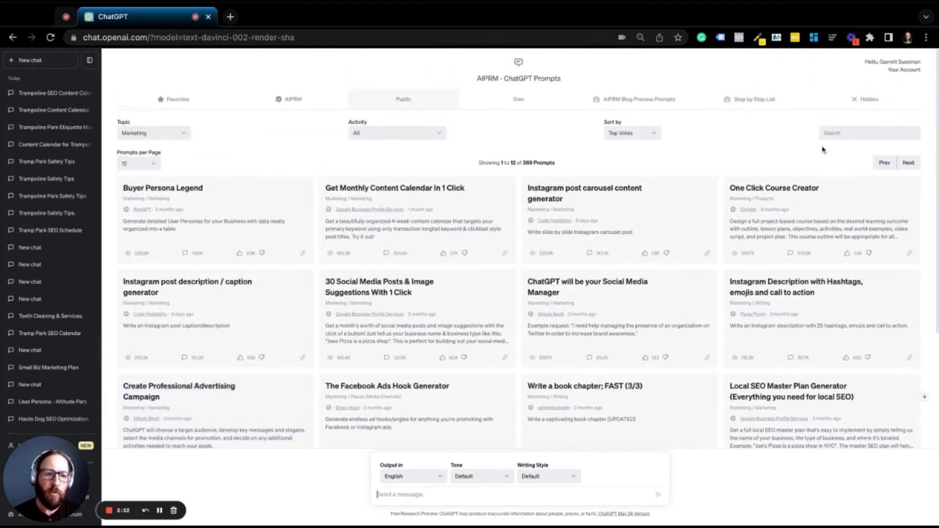
left_click(841, 133)
type("article")
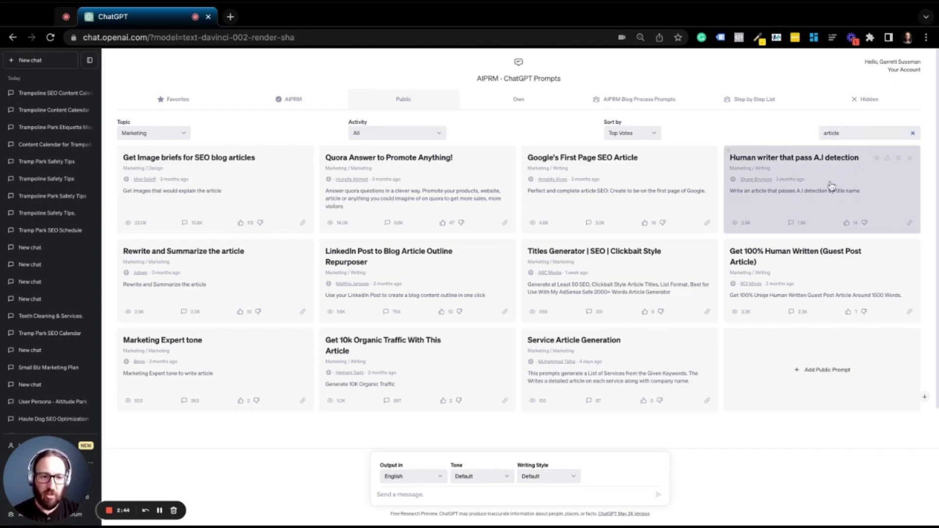
Load the Human writer that pass A.I detection prompt and submit 'The Ultimate Trampoline Park Guide' title.
left_click(792, 191)
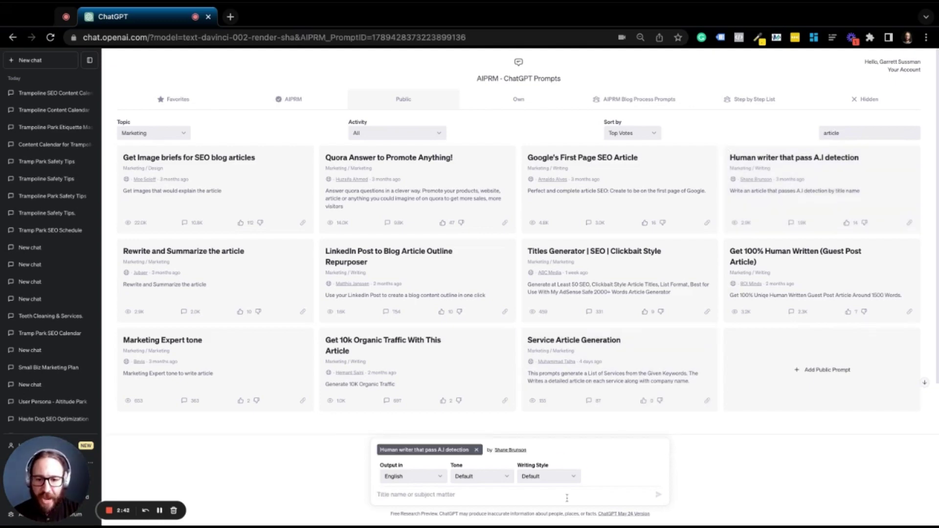
left_click(545, 494)
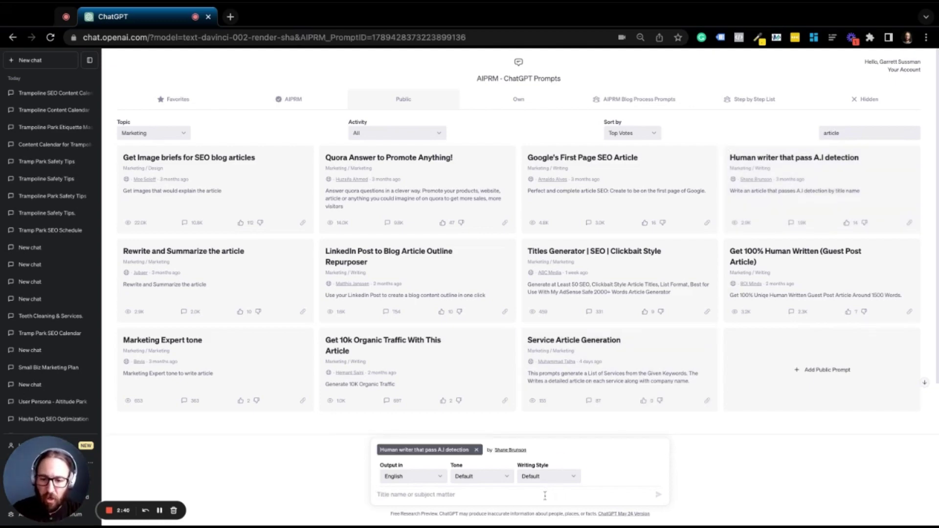
key("ctrl+v")
key("Return")
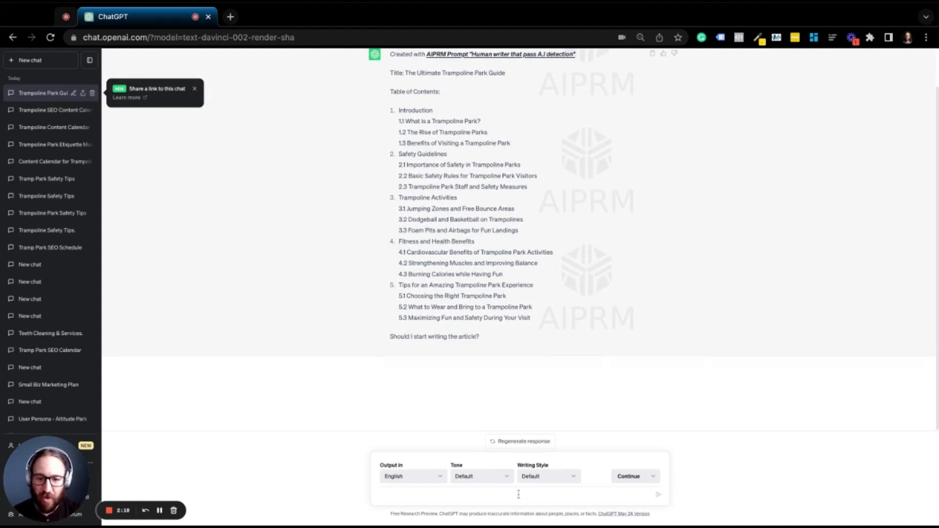
Reply 'yes' to start the article and scroll through the generated Introduction section.
type("yes")
key("Return")
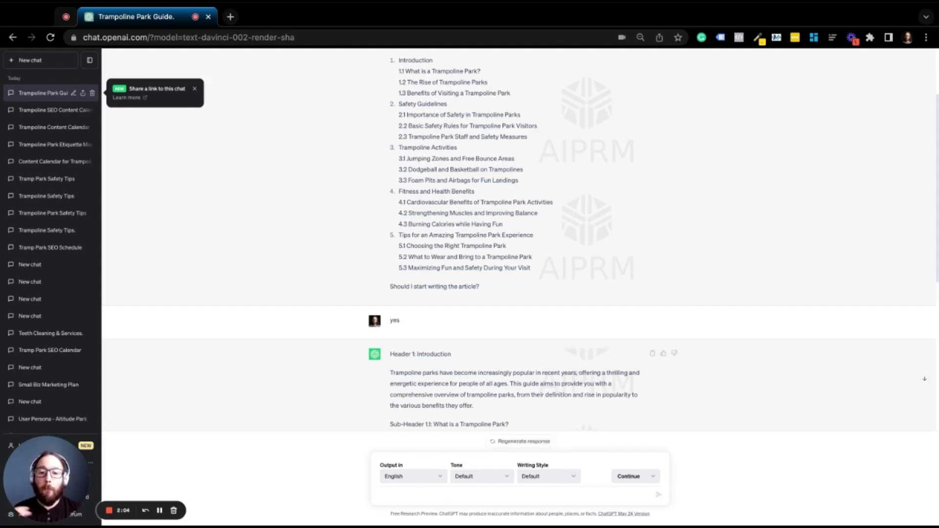
scroll(567, 338, "down", 5)
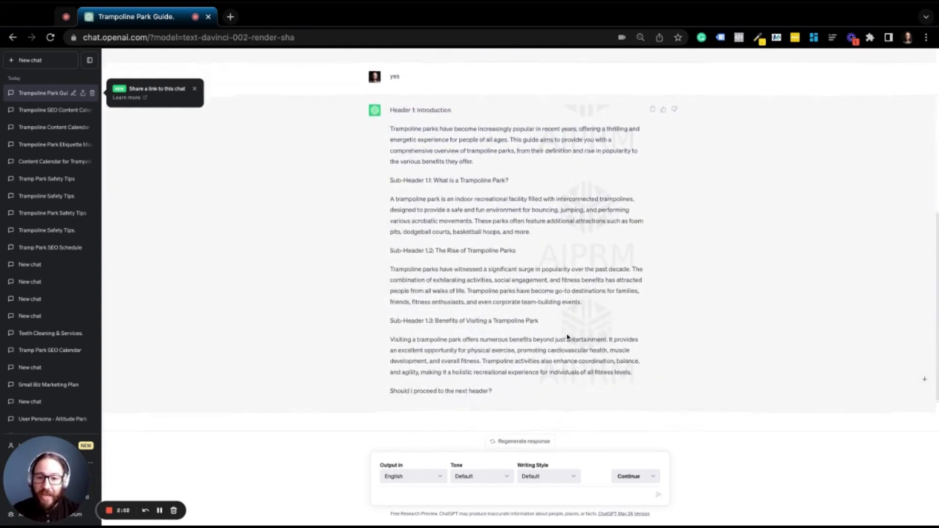
scroll(567, 337, "down", 1)
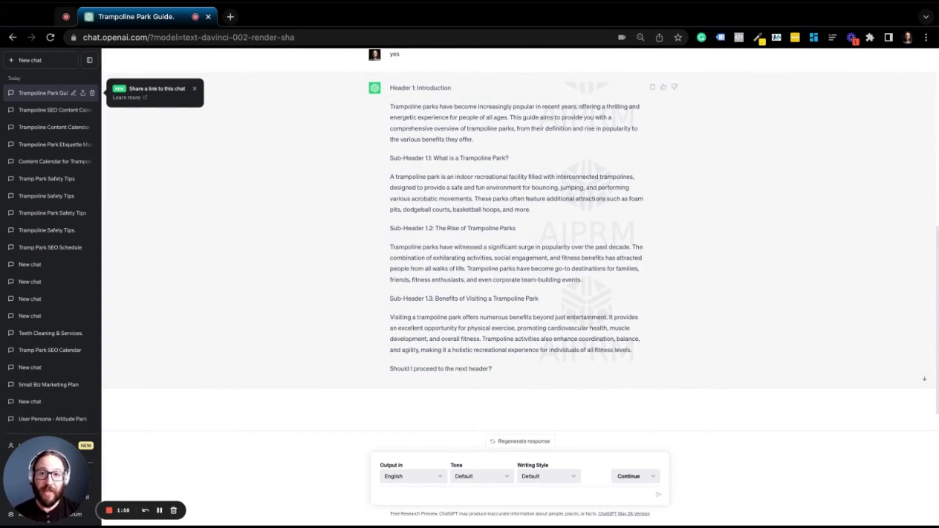
Start a new chat with the Service Article Generation prompt and enter company 'Family Dentist'.
left_click(41, 66)
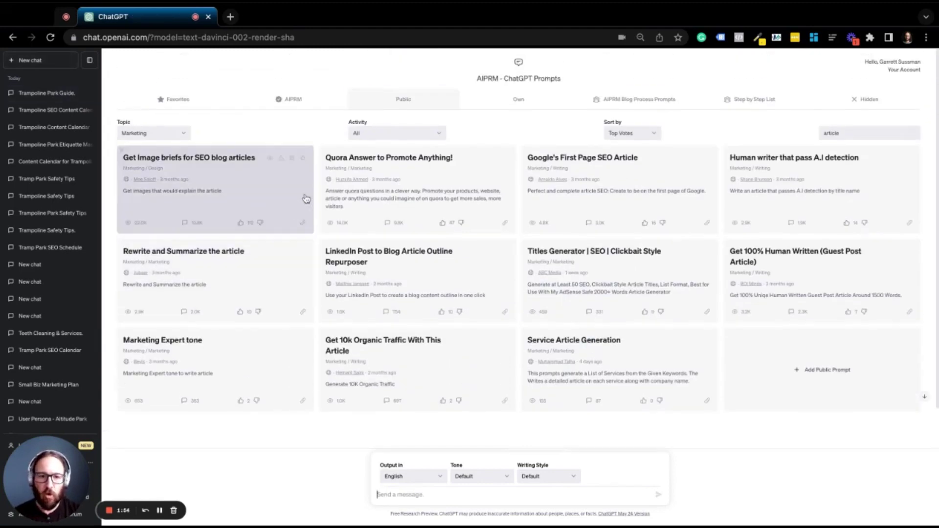
left_click(634, 363)
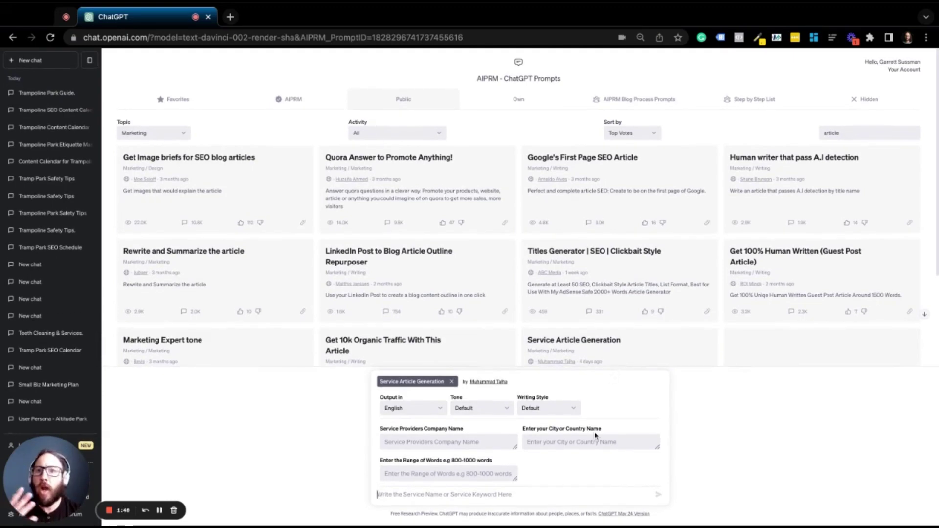
left_click(437, 442)
type("Family")
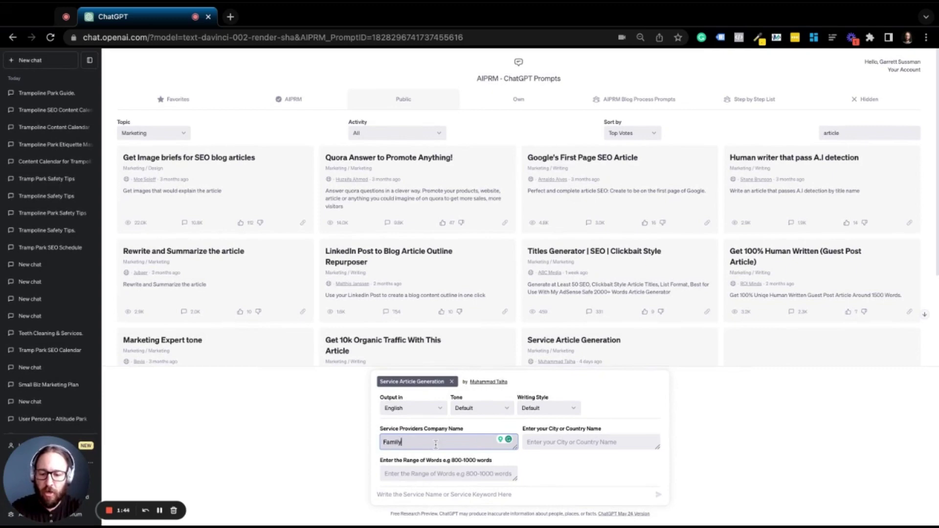
type(" Dentist Practice")
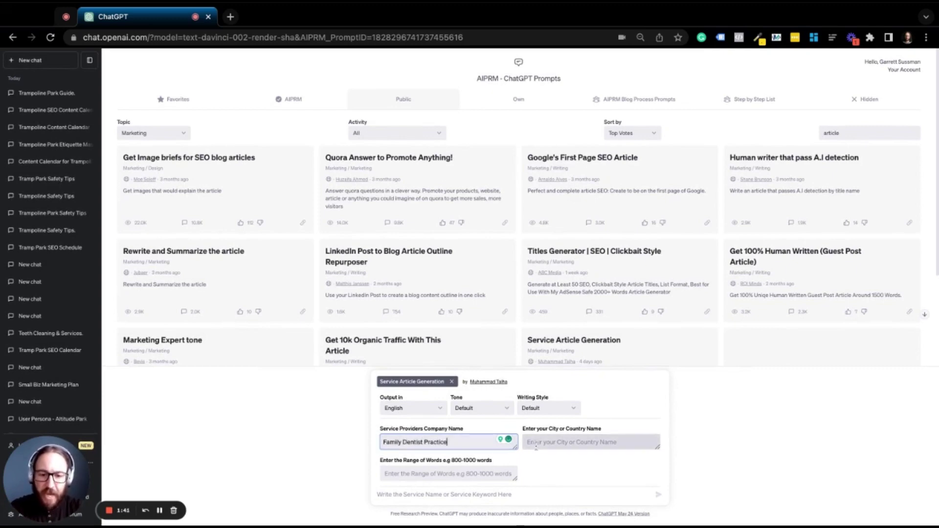
Fill in city 'Washington DC', word range 800, and begin the service name 'Filling cavities'.
left_click(574, 441)
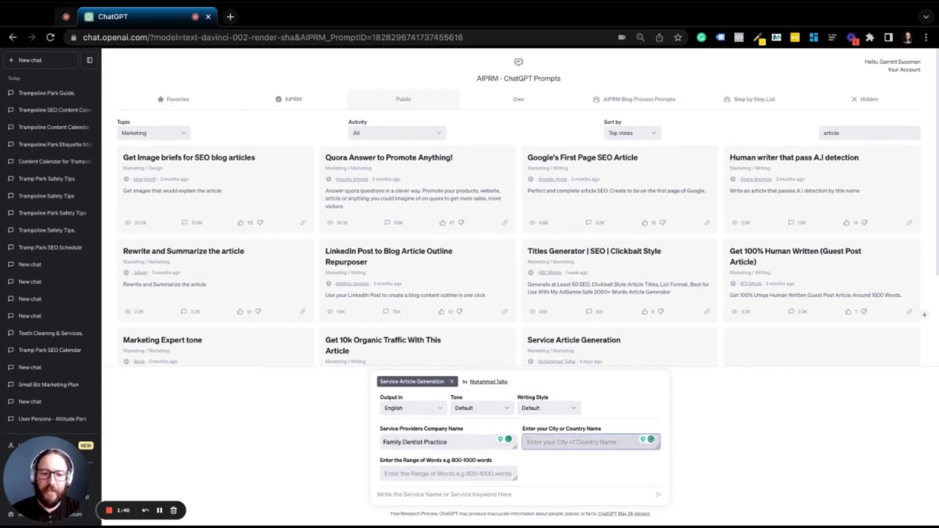
type("Washington ")
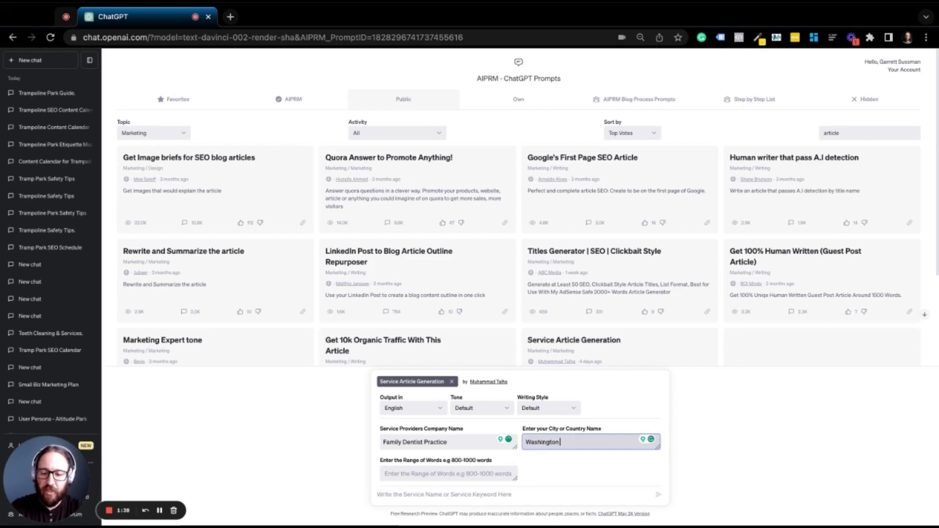
type("DC")
left_click(460, 473)
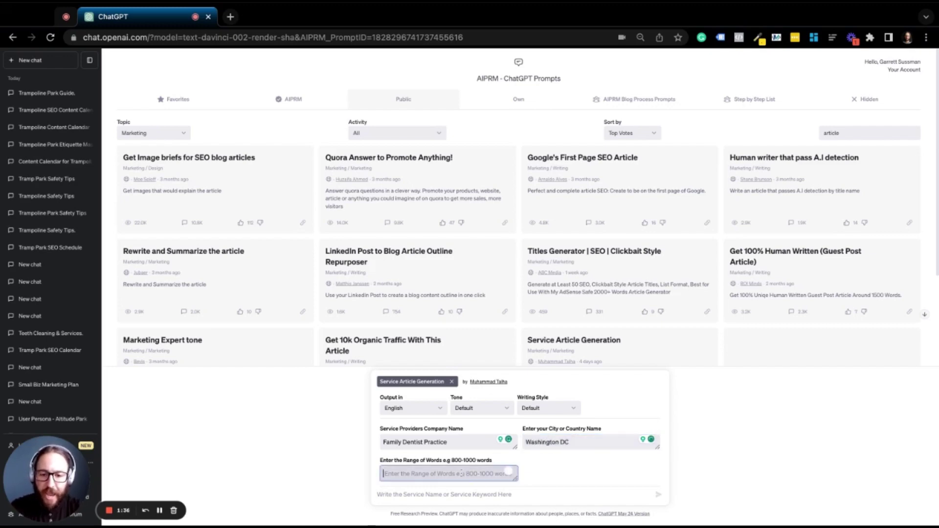
type("800")
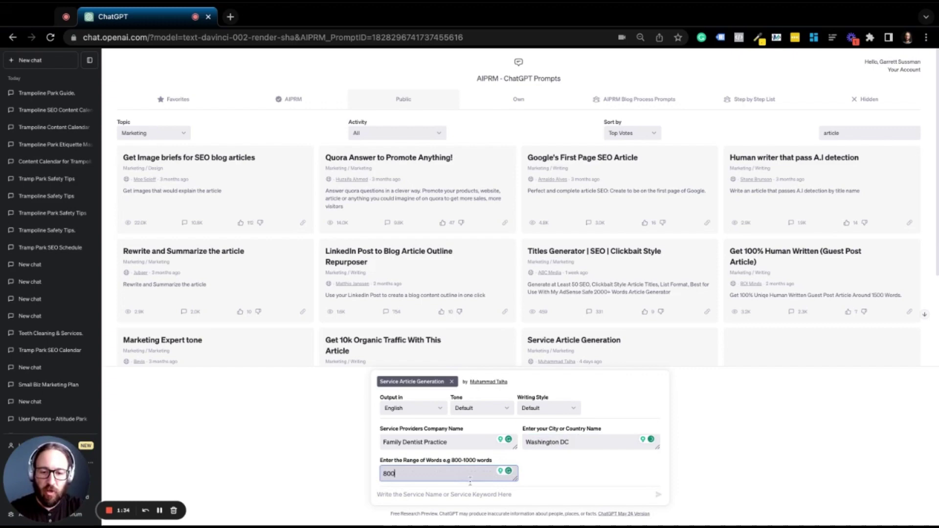
left_click(471, 495)
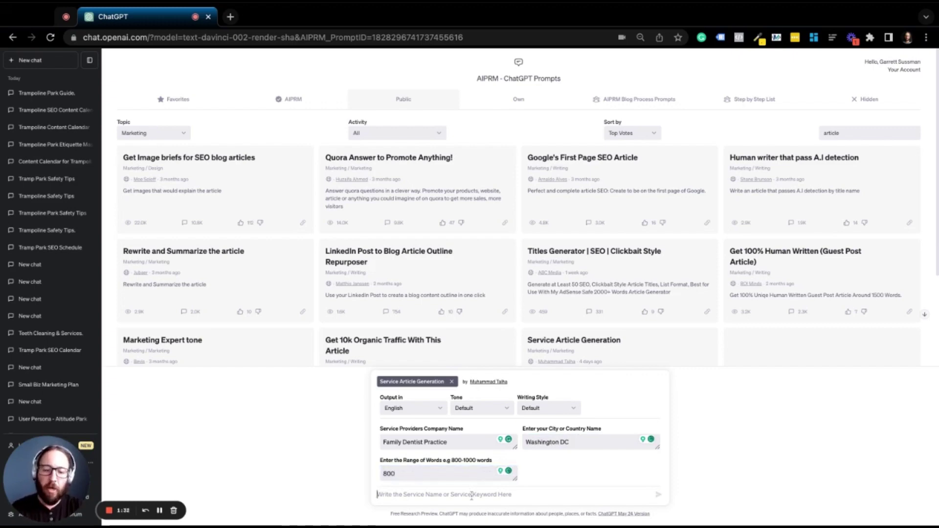
type("Filling ")
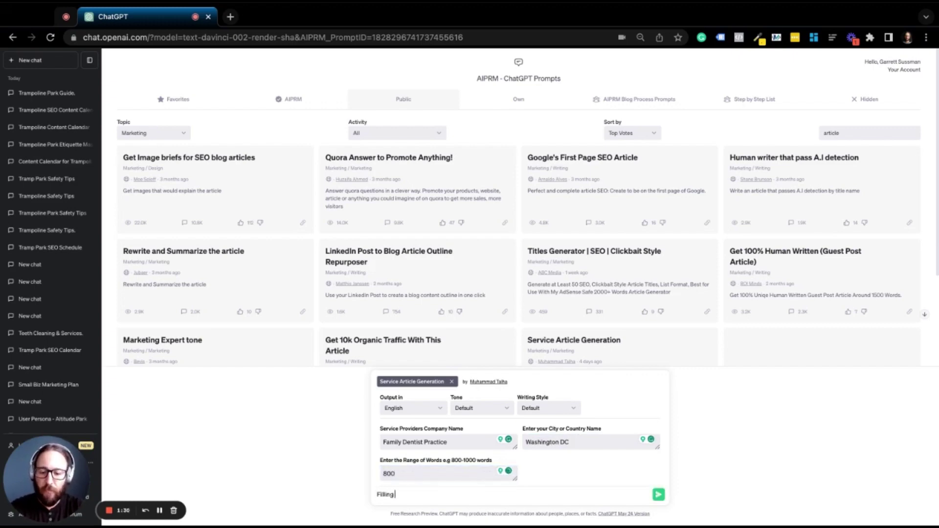
type("cavities")
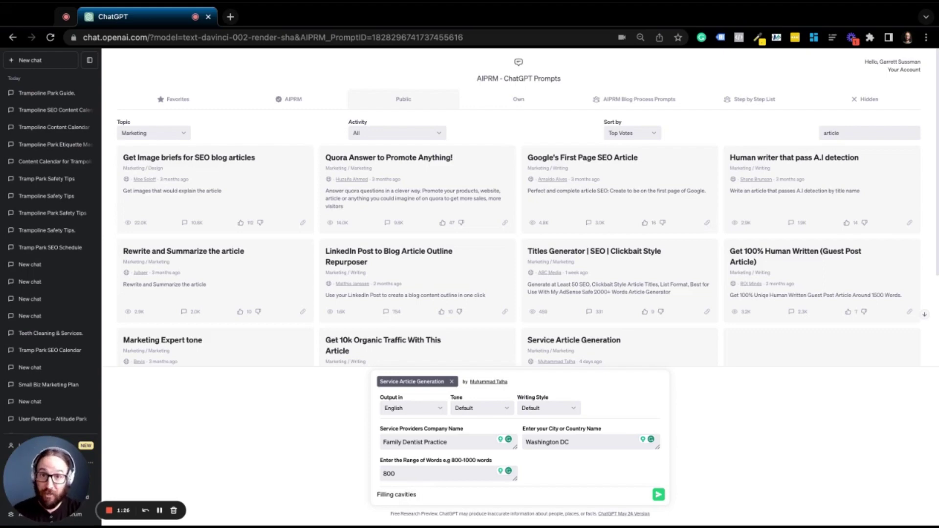
Submit the filled-in prompt to generate the Filling Cavities dental article.
key("Return")
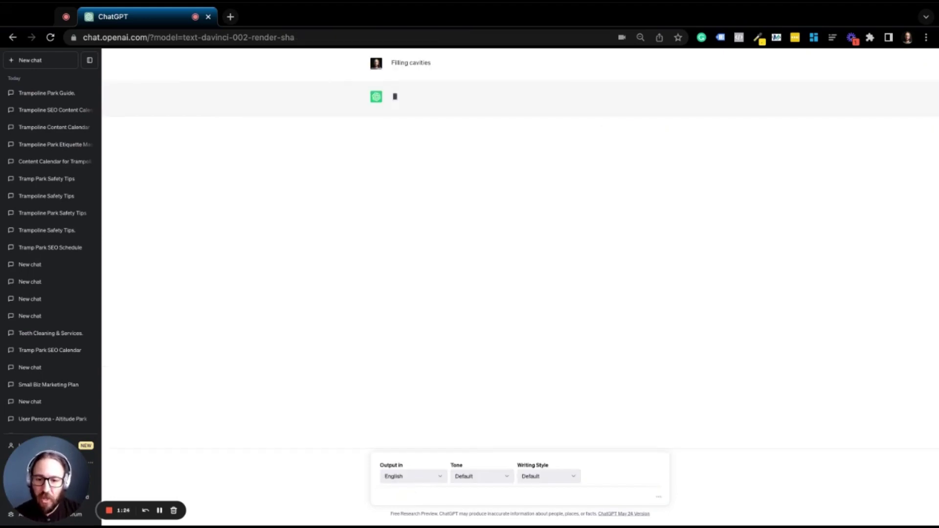